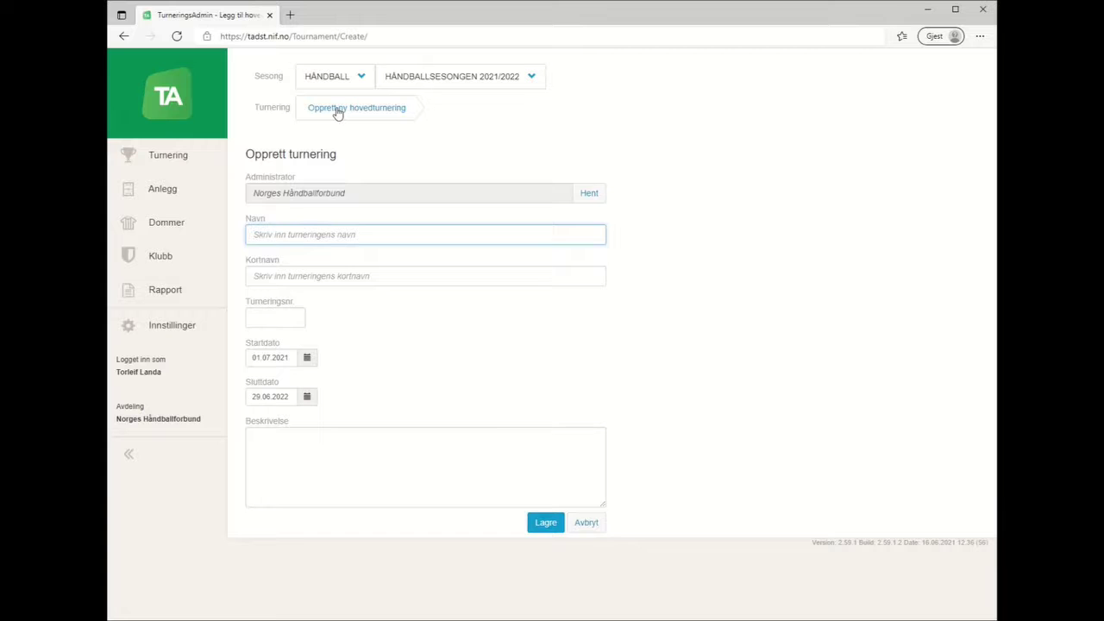
Name the new main tournament "Nivå 1 - Adm.org (Særforbund, Region, Krets)" and set its short name to "Ikke obligatorisk felt".
{"action": "type", "text": "Nivå 1 - Adm"}
{"action": "type", "text": "nd, Reg"}
{"action": "key", "text": "BackSpace"}
{"action": "key", "text": "BackSpace"}
{"action": "type", "text": "ts)"}
{"action": "left_click", "coordinate": [278, 278]}
{"action": "type", "text": "tkke obliga"}
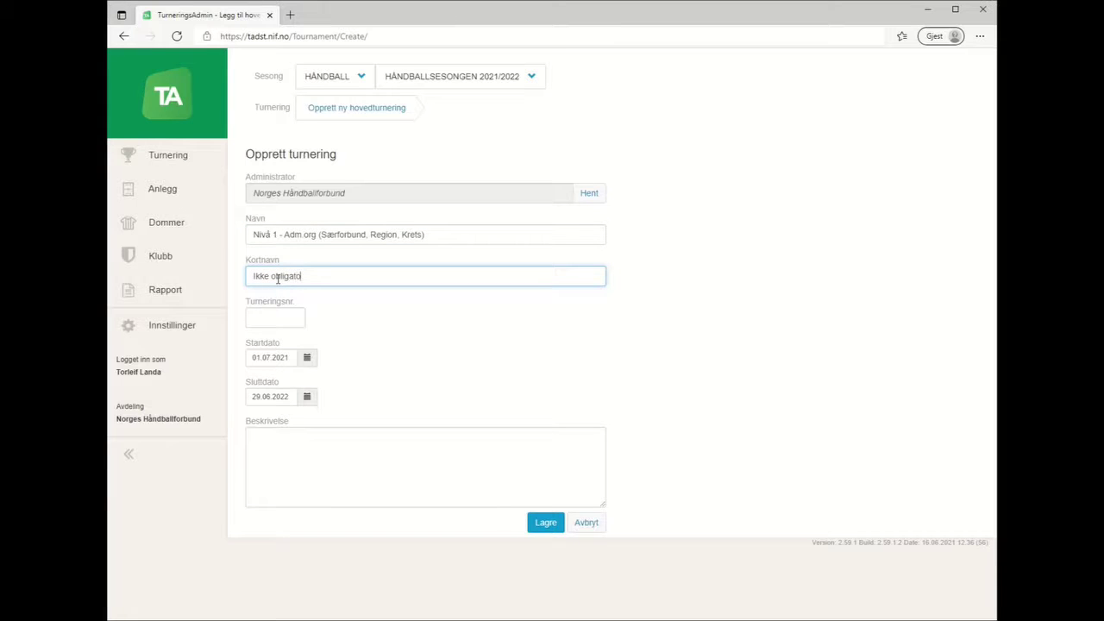
{"action": "type", "text": "torisk felt"}
Set tournament number 1, description "Nivå 1 bør synliggjøre hvilke underturneringer som ligger under og har felles administrerende org." and save.
{"action": "left_click", "coordinate": [275, 320]}
{"action": "type", "text": "1"}
{"action": "left_click", "coordinate": [272, 454]}
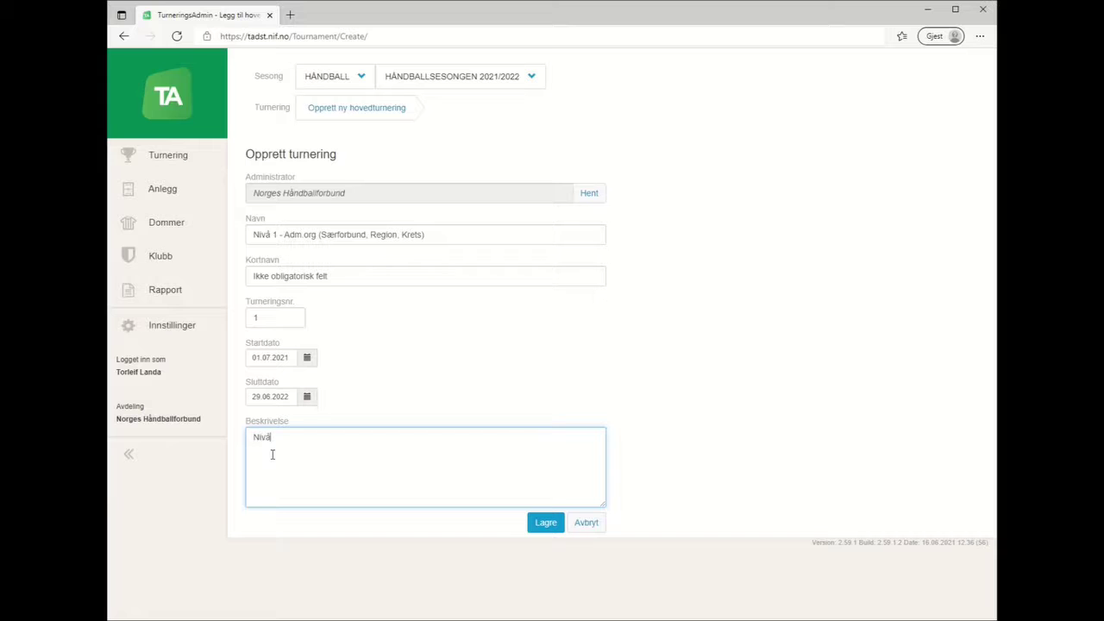
{"action": "type", "text": "Nivå 1 bør synliggjøre hvilke underturneringer som ligger under og har felles administrerende org"}
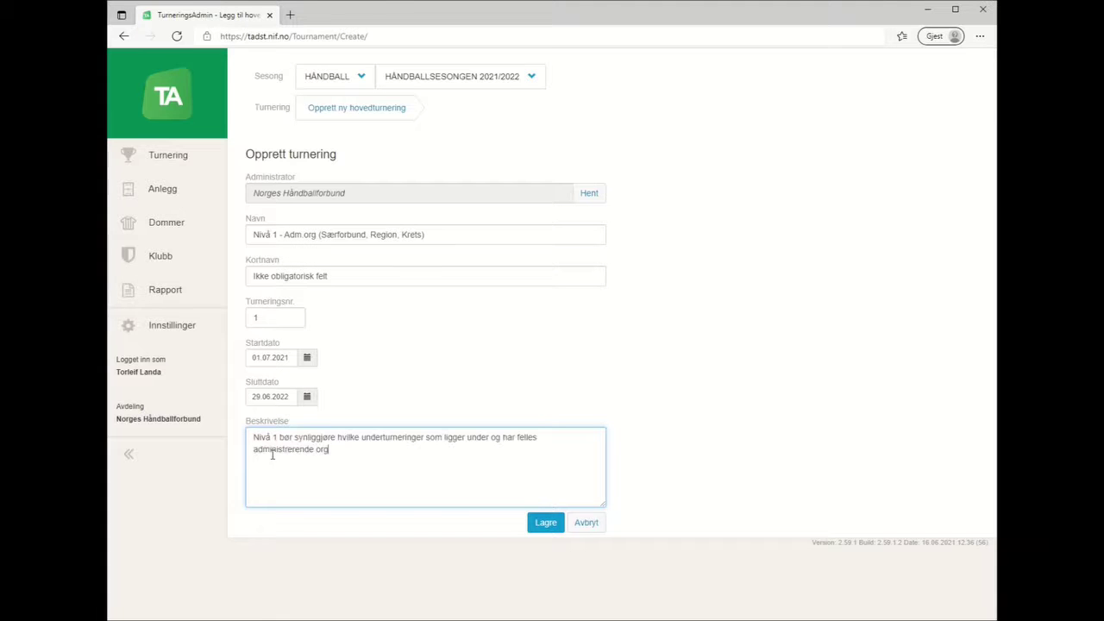
{"action": "type", "text": "."}
{"action": "left_click", "coordinate": [546, 523]}
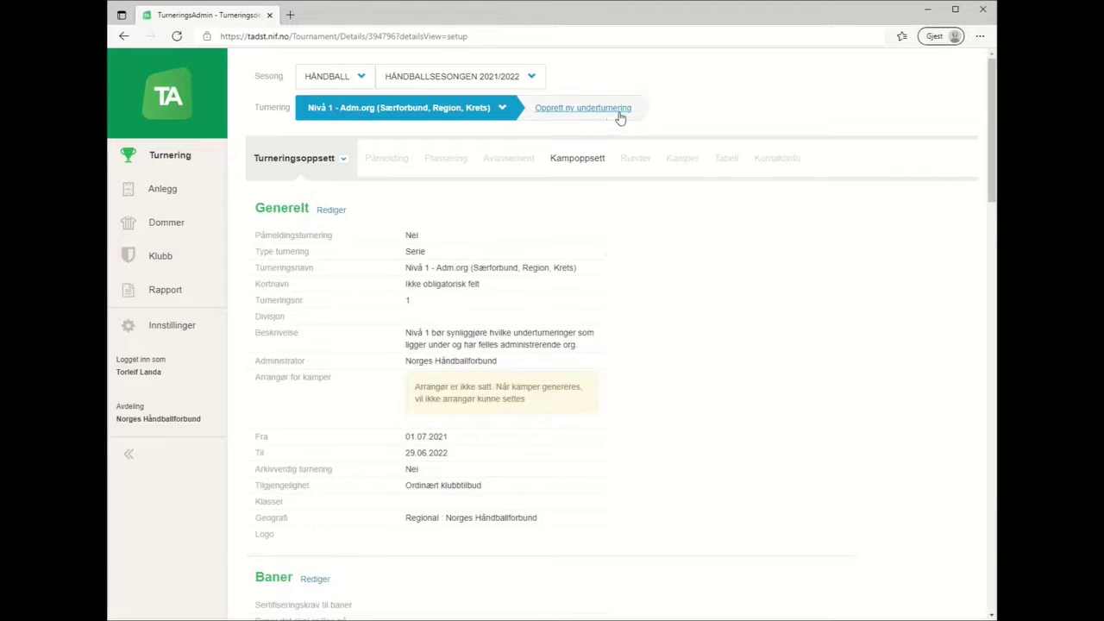
Start a subtournament under Nivå 1, named "Nivå 2 - Tilbud" with tournament number 11.
{"action": "left_click", "coordinate": [613, 112]}
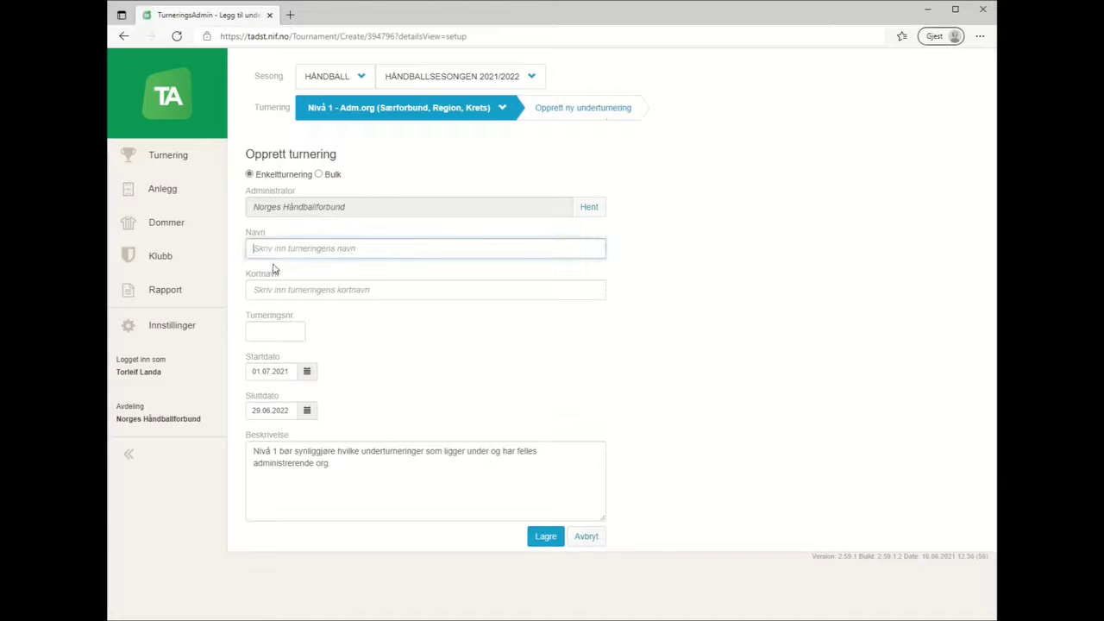
{"action": "type", "text": "Nivå"}
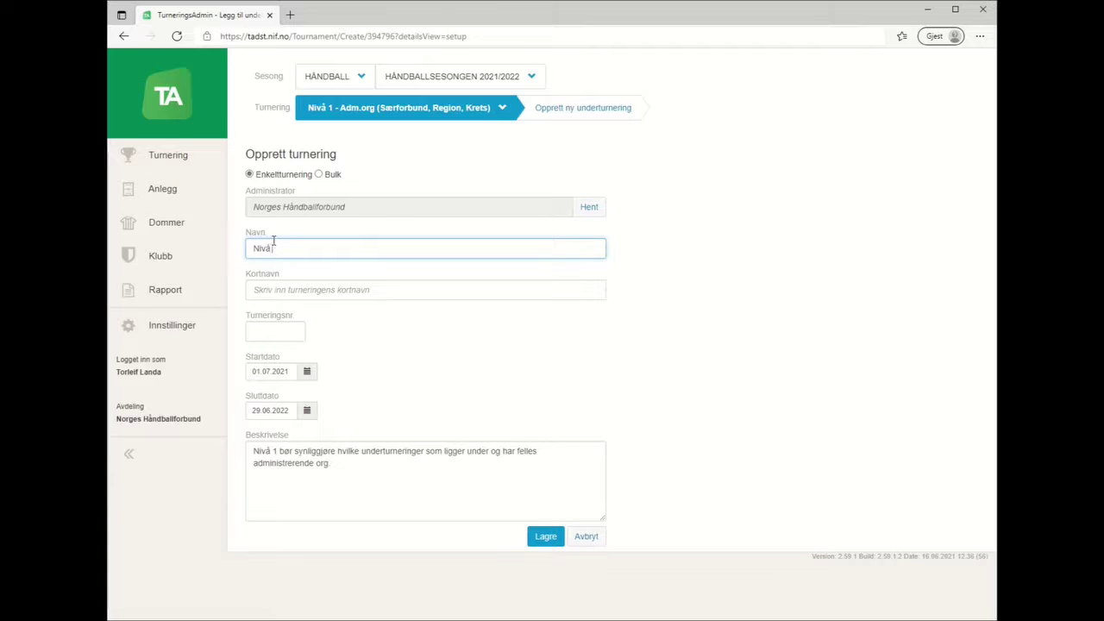
{"action": "type", "text": " 2 - Tilbud"}
{"action": "left_click", "coordinate": [275, 330]}
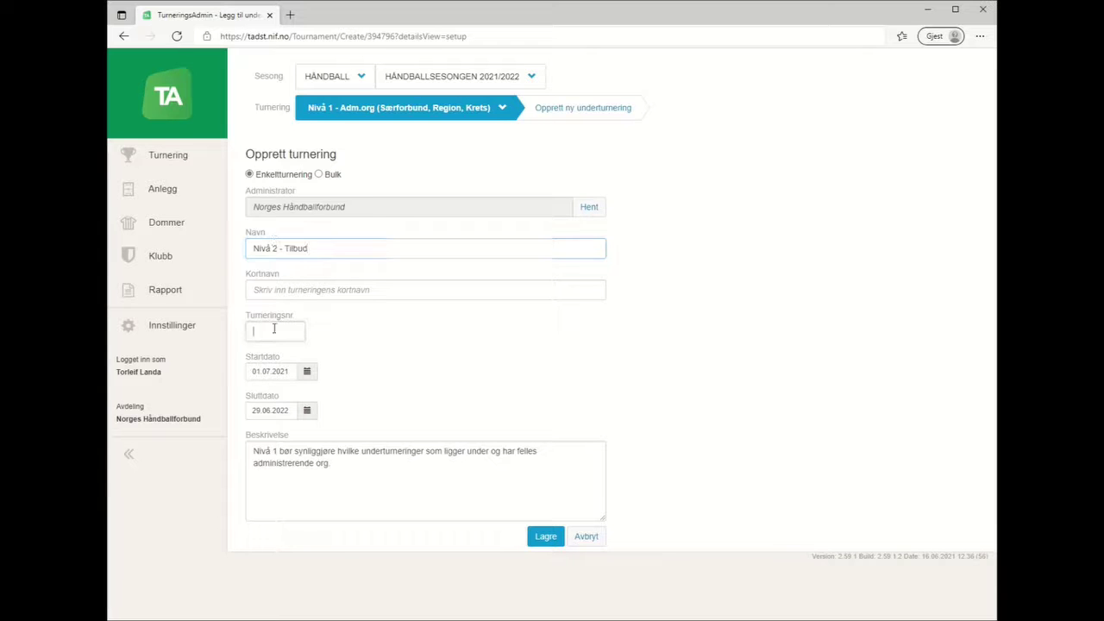
{"action": "type", "text": "11"}
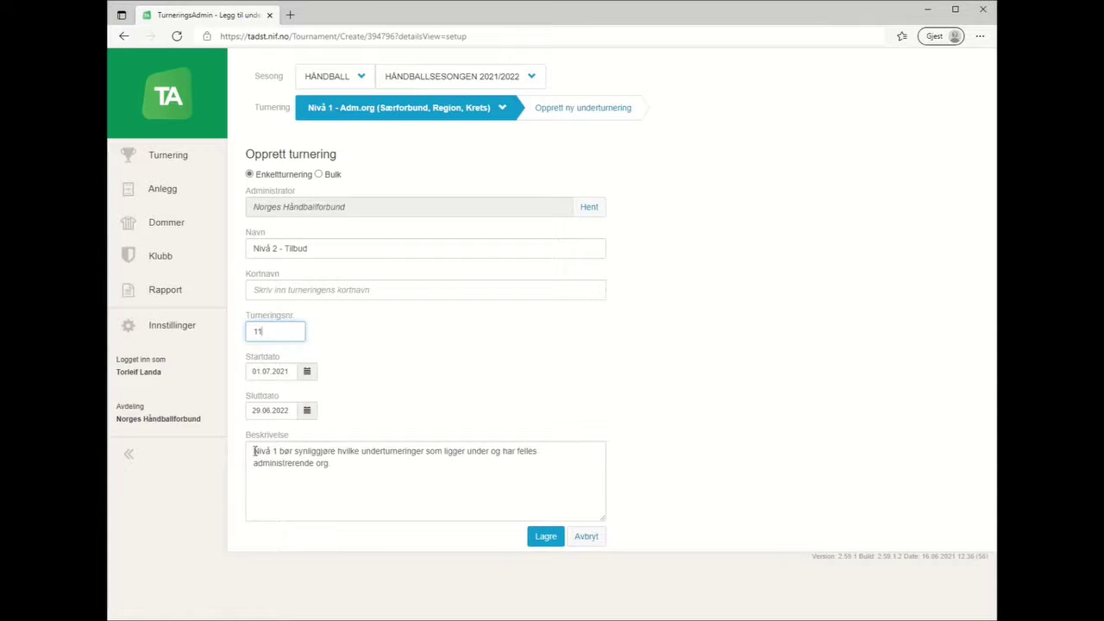
Replace the description with "Nivå 2 brukes ofte til å skille og synliggjøre hvilke ulike tilbud adm.org tilbyr." and save the subtournament.
{"action": "left_click_drag", "start_coordinate": [254, 450], "coordinate": [366, 467]}
{"action": "type", "text": "Nivå"}
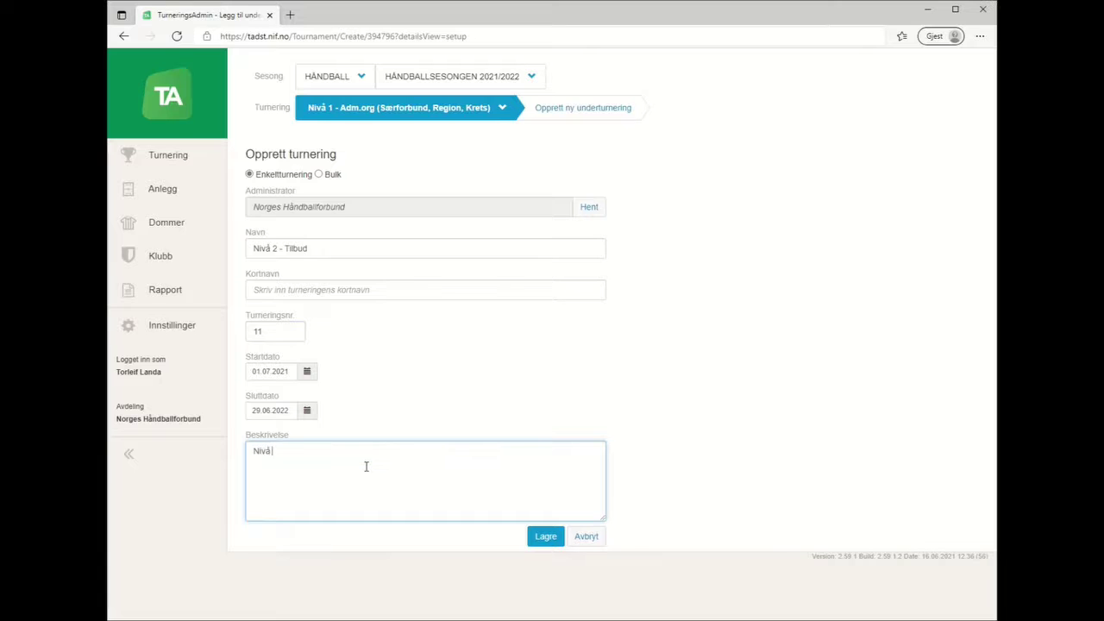
{"action": "type", "text": " 2 brukes ofte til å skille og synliggjøre hvilke ulike tilbud adm.or"}
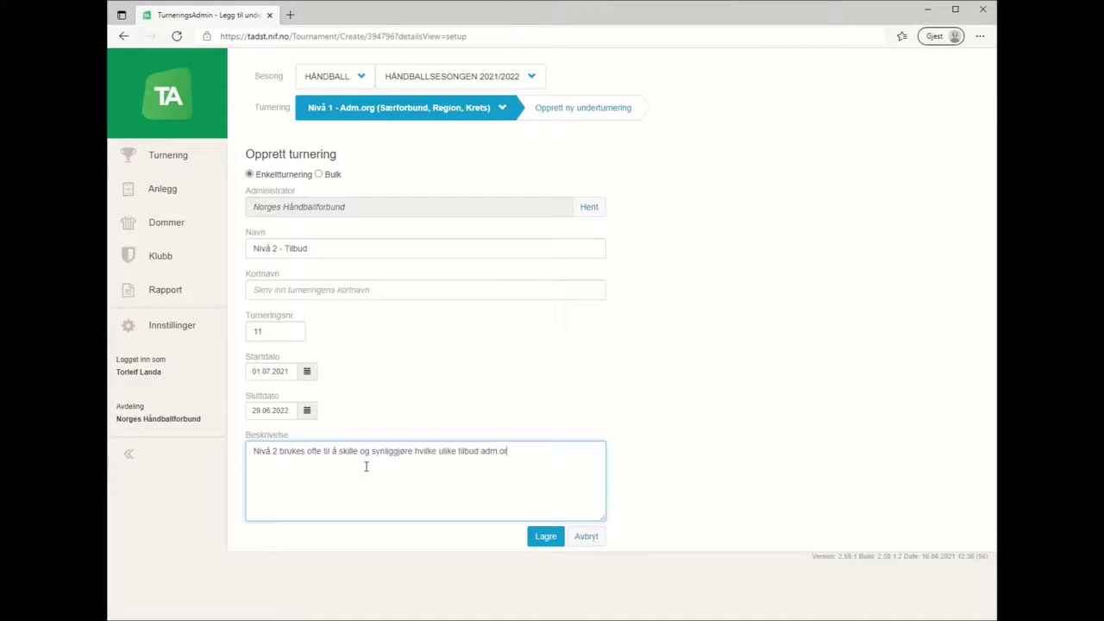
{"action": "type", "text": "g tilbyr."}
{"action": "left_click", "coordinate": [544, 537]}
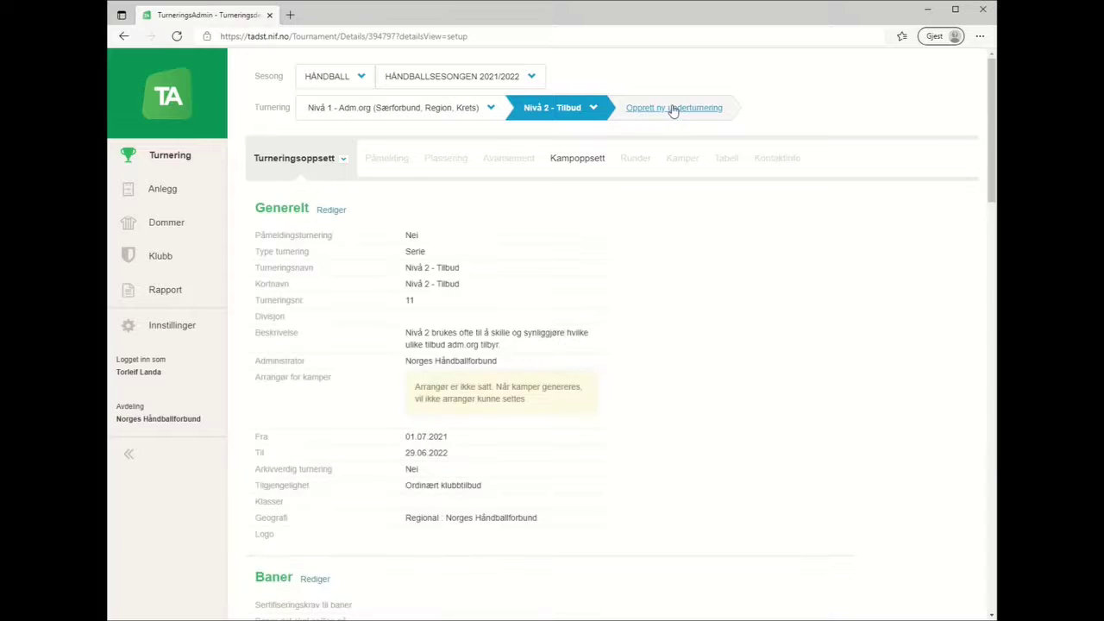
Start a subtournament under Nivå 2 - Tilbud, named "Nivå 3 - Påmeldingsturnering" with tournament number 111.
{"action": "left_click", "coordinate": [672, 108]}
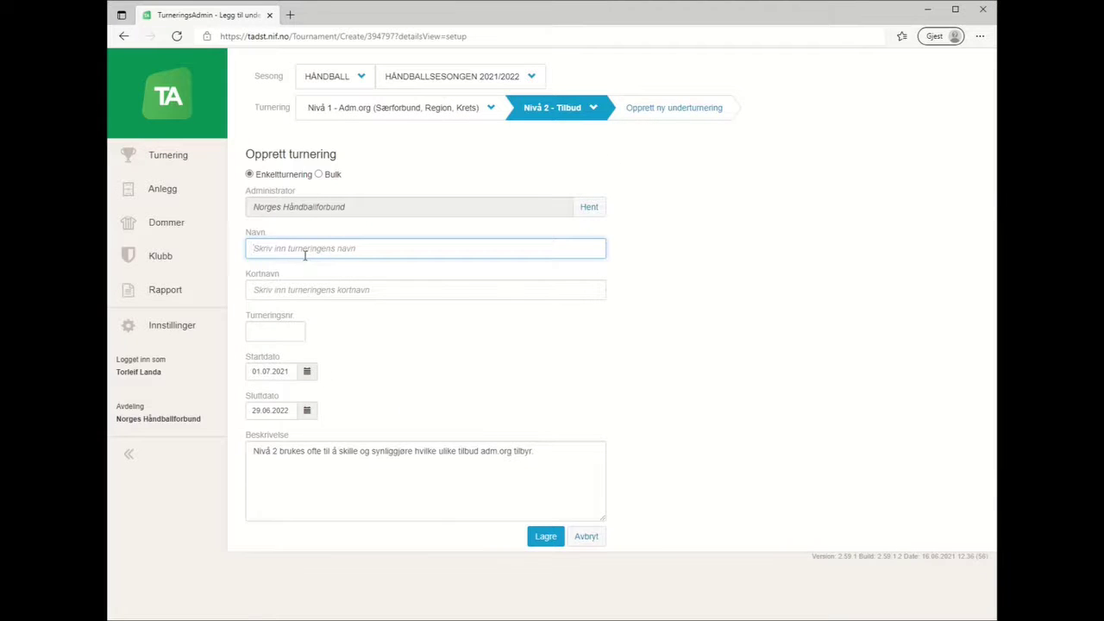
{"action": "type", "text": "Nivå 3 - Påmeldingsturnering"}
{"action": "left_click", "coordinate": [260, 335]}
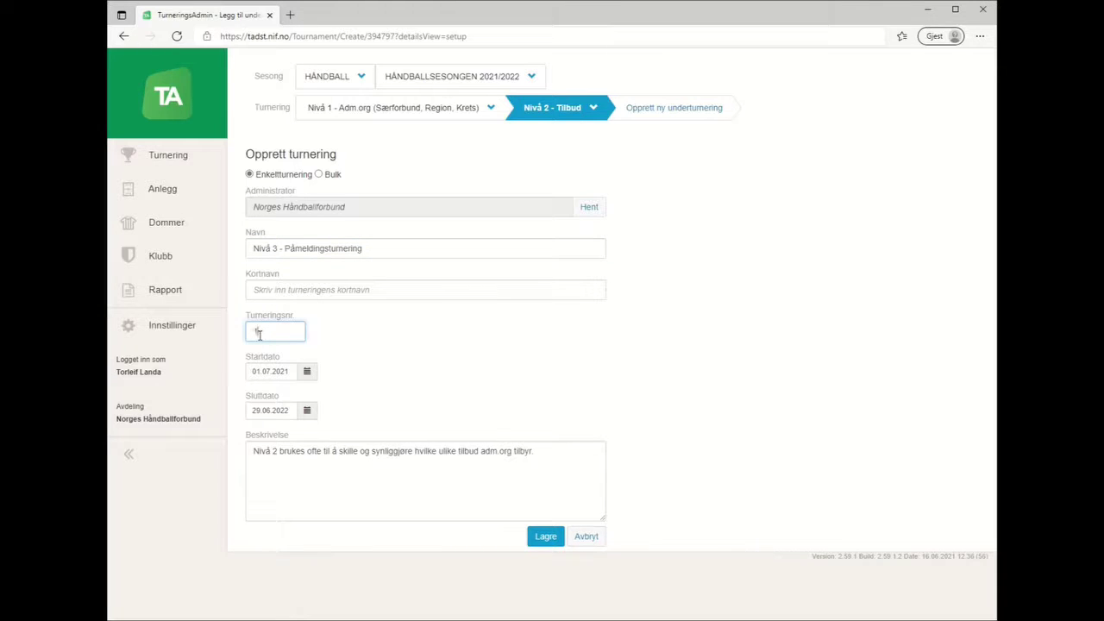
{"action": "type", "text": "111"}
Replace the description with "Nivå 3 anbefales å være turneringen hvor påmeldte lag legges, og er ofte klasser (årsklasser)" and save the subtournament.
{"action": "left_click_drag", "start_coordinate": [556, 451], "coordinate": [204, 455]}
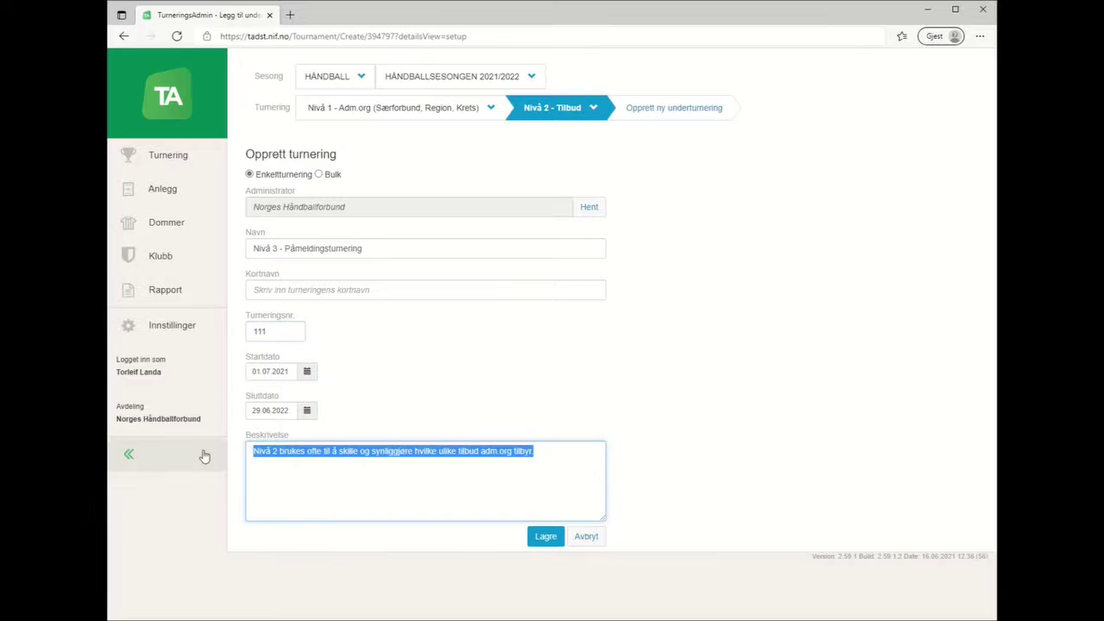
{"action": "type", "text": "Nivå 3"}
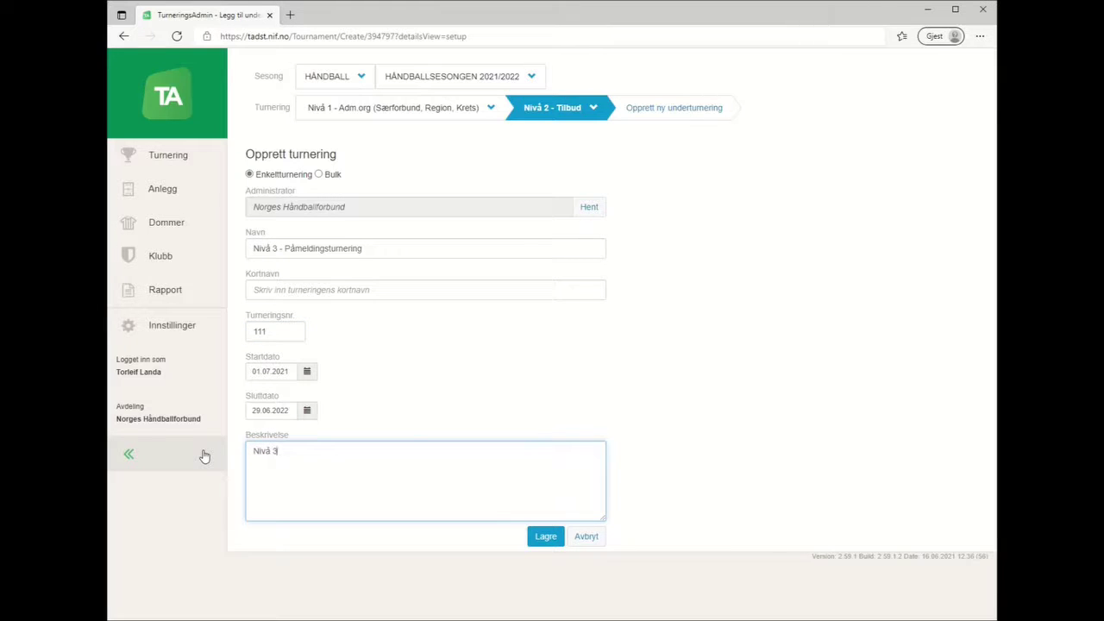
{"action": "type", "text": " anbefales å være turneringen hvor påmeldte lag legges, og er ofte klasse "}
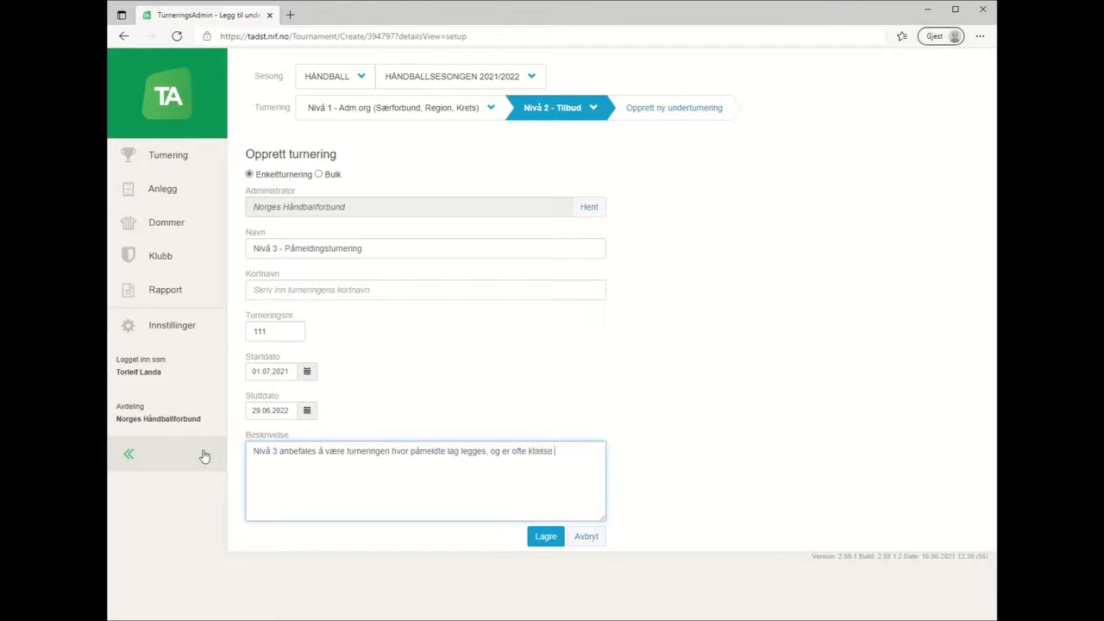
{"action": "type", "text": "(årska"}
{"action": "type", "text": "asser)"}
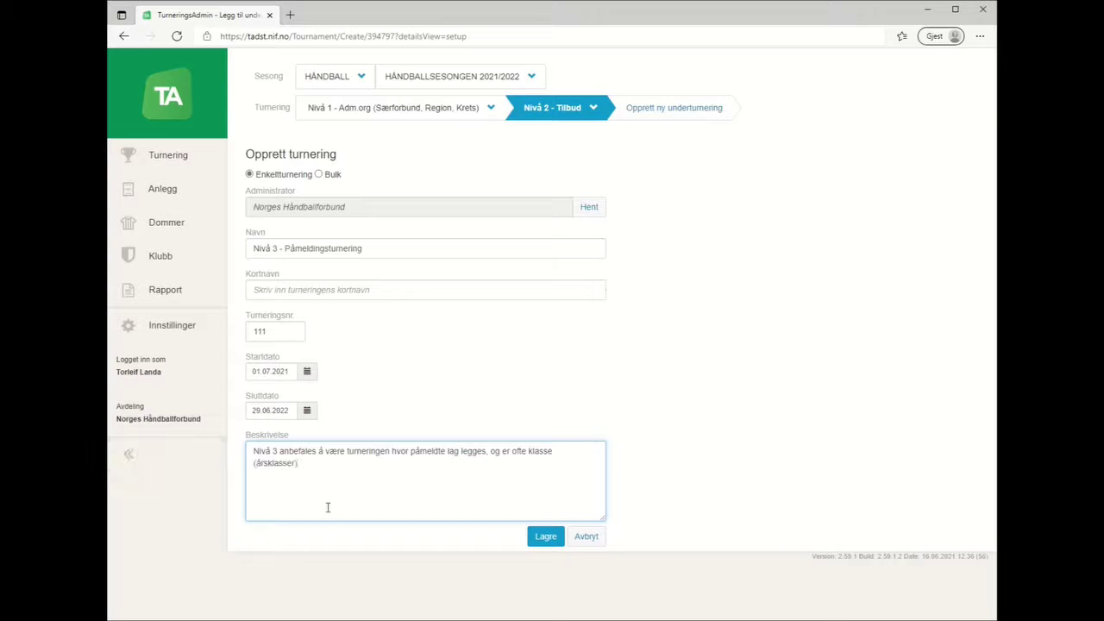
{"action": "left_click", "coordinate": [557, 452]}
{"action": "type", "text": "r"}
{"action": "key", "text": "BackSpace"}
{"action": "left_click", "coordinate": [542, 535]}
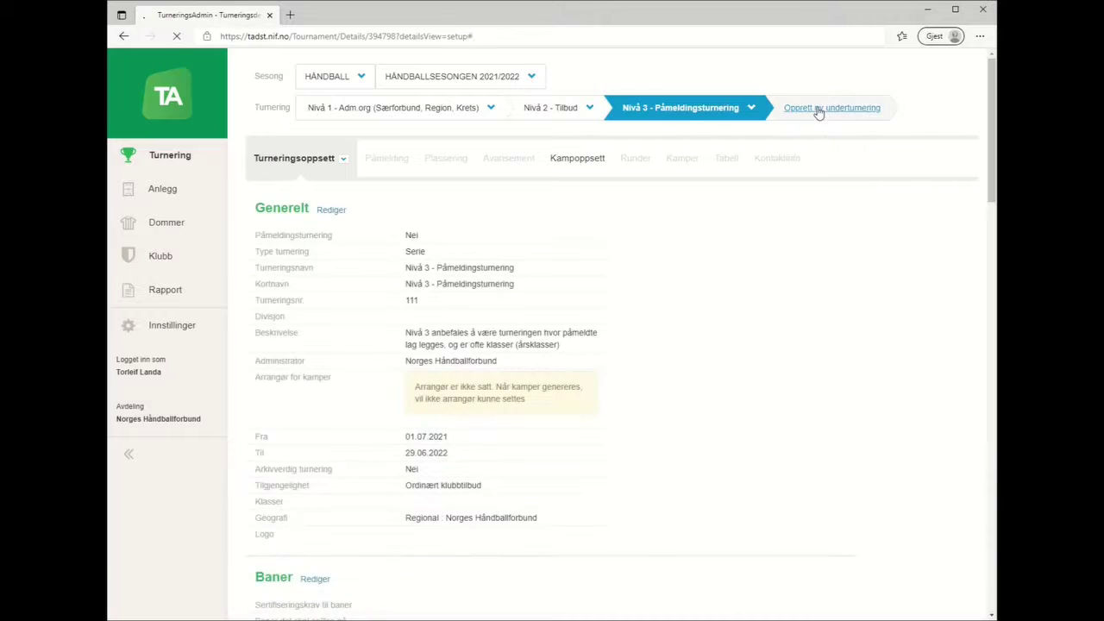
Start a subtournament under Nivå 3 - Påmeldingsturnering and name it "Nivå 4 - Avdelinger/Puljer, inkl. kamper".
{"action": "left_click", "coordinate": [817, 110]}
{"action": "type", "text": "Nivå"}
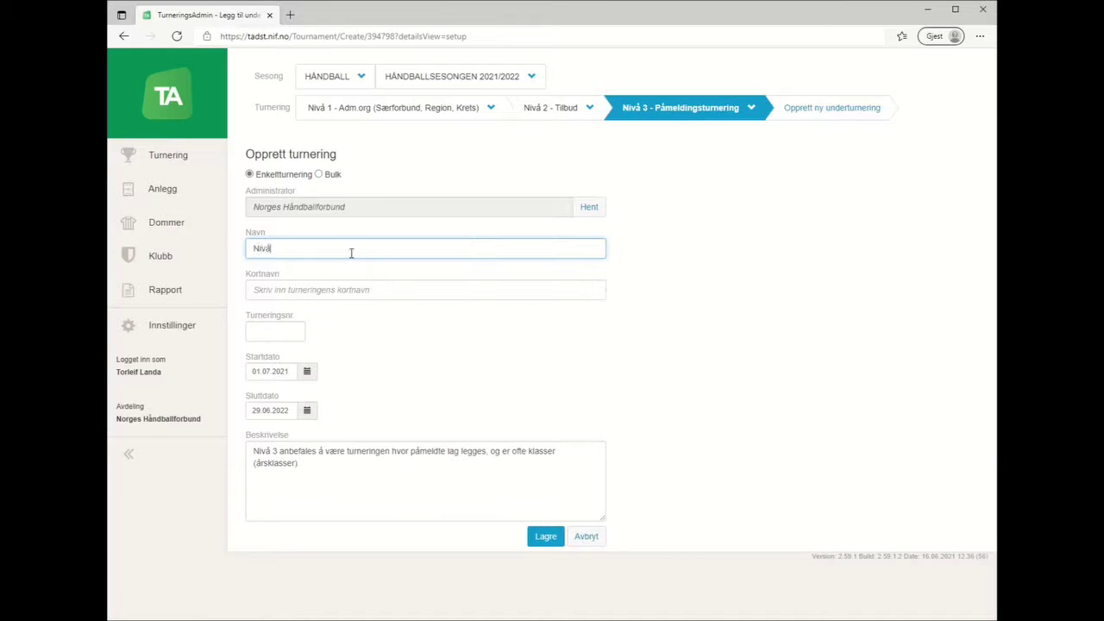
{"action": "type", "text": " 4 - Avdelinger/Puljer - inkl. s"}
{"action": "key", "text": "BackSpace"}
{"action": "type", "text": "kamper"}
{"action": "left_click", "coordinate": [278, 331]}
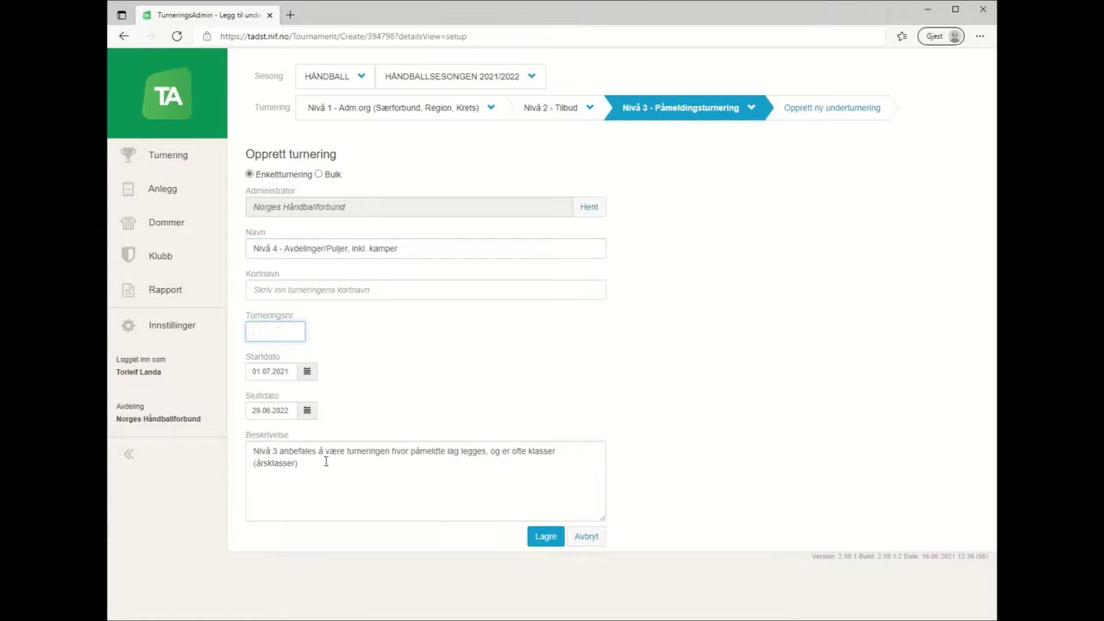
Replace the description with "Nivå 4 blir nederste nivå i et turneringshiearki, hvor påmeldte lag plasseres i avdelinger/puljer, og hvor kampene opprettes og berammes.".
{"action": "left_click_drag", "start_coordinate": [326, 461], "coordinate": [234, 451]}
{"action": "type", "text": "Nivå"}
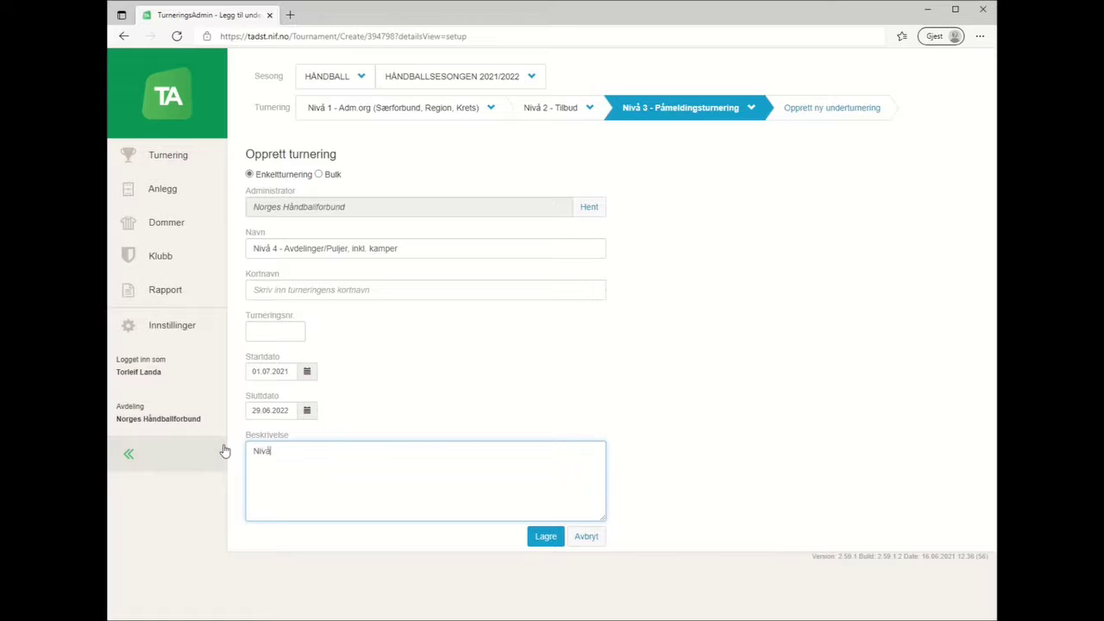
{"action": "type", "text": " 4 blir nederste nivå i et turneringshiearki, hvor påmeldte lag plasseres i avdelinger/puljer, og hvor kampene"}
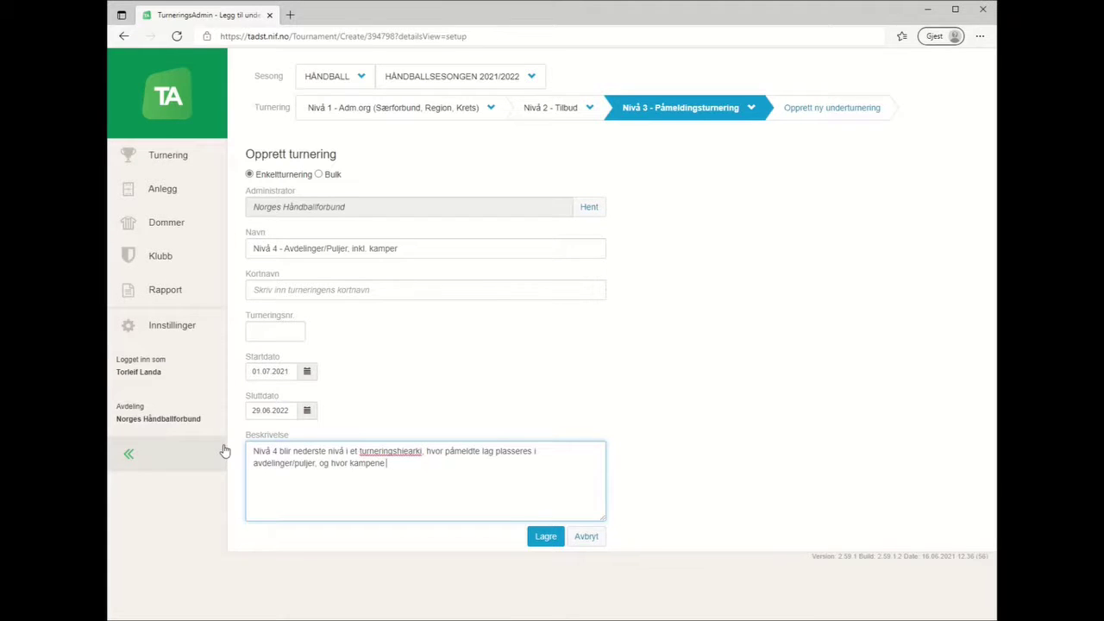
{"action": "type", "text": " opprettes og berammes."}
Set the Nivå 4 subtournament's number to 1111 and save it.
{"action": "left_click", "coordinate": [545, 537]}
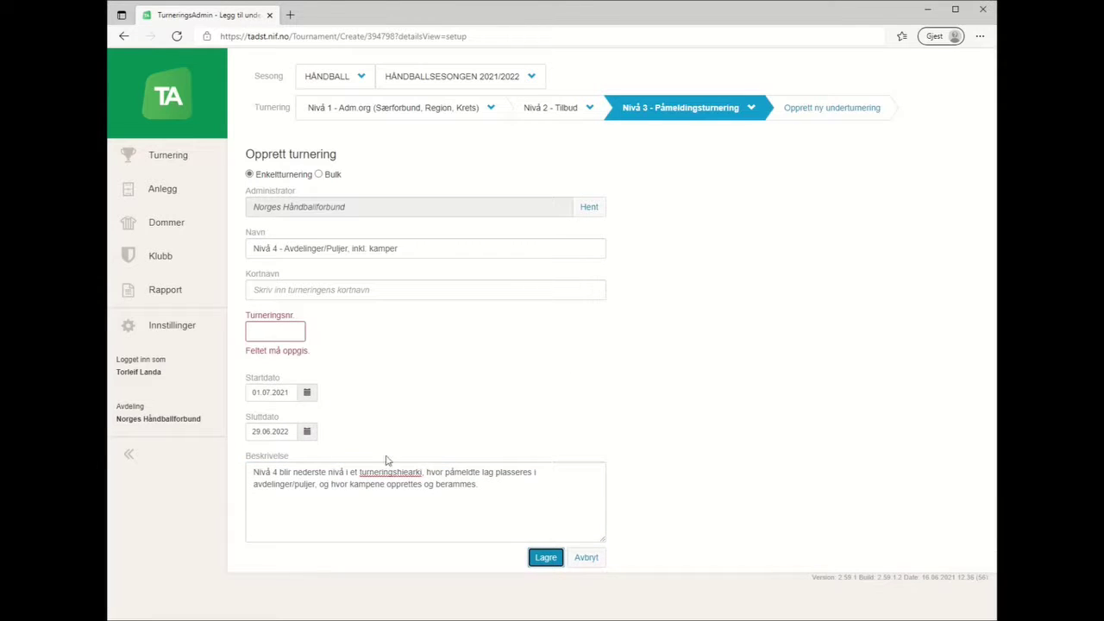
{"action": "left_click", "coordinate": [264, 333]}
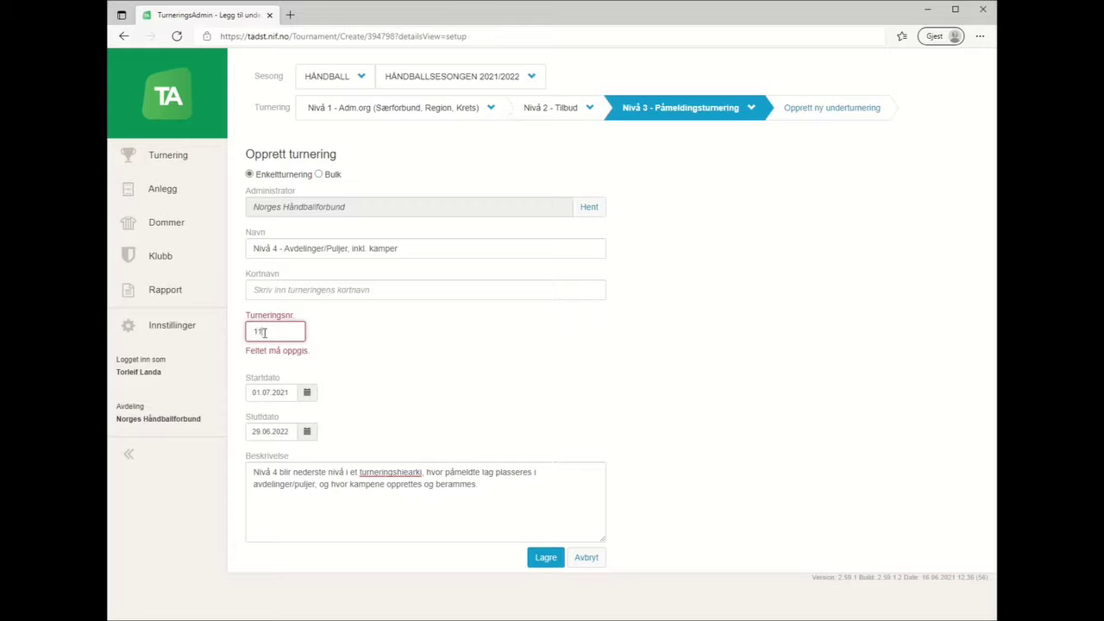
{"action": "left_click", "coordinate": [549, 557]}
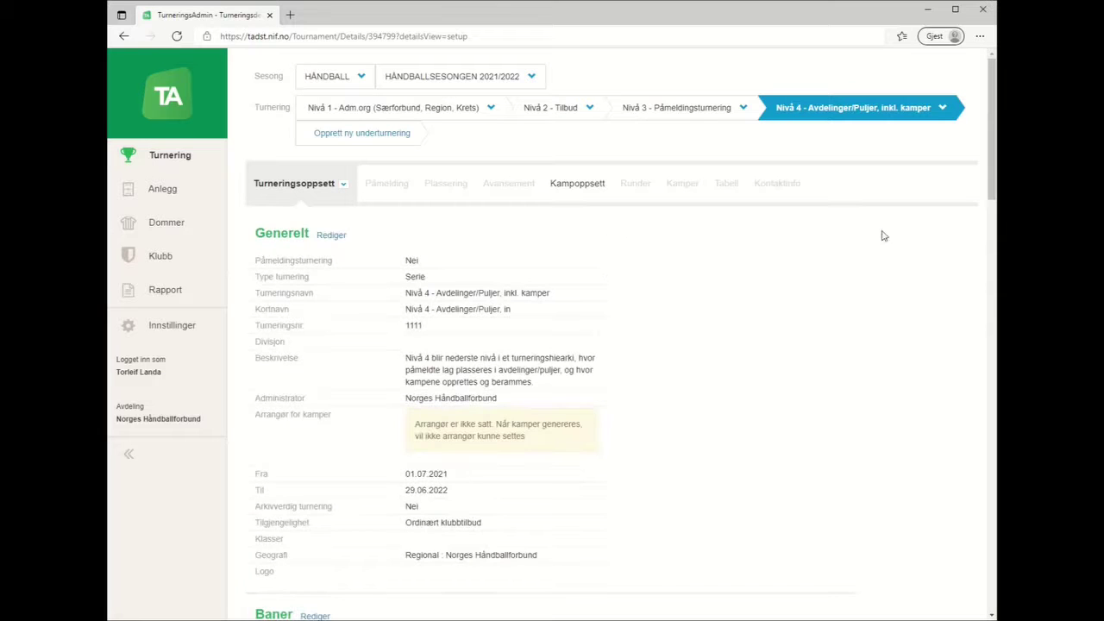
Create 4 subtournaments in bulk under Nivå 3 - Påmeldingsturnering and check its list of subtournaments.
{"action": "left_click", "coordinate": [681, 113]}
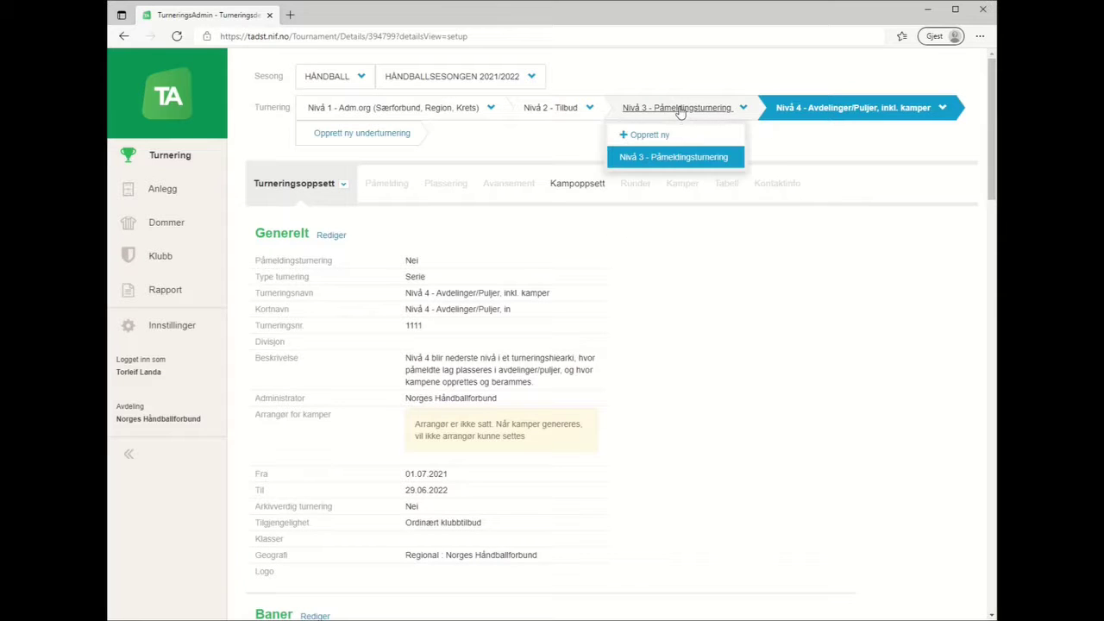
{"action": "left_click", "coordinate": [677, 160]}
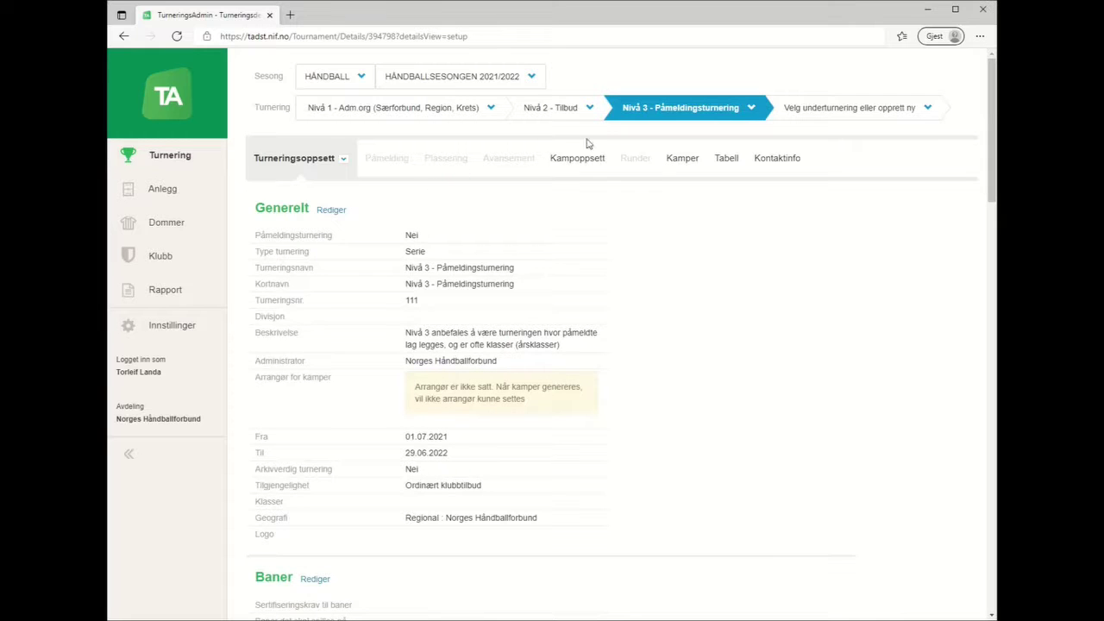
{"action": "left_click", "coordinate": [849, 111]}
{"action": "left_click", "coordinate": [809, 135]}
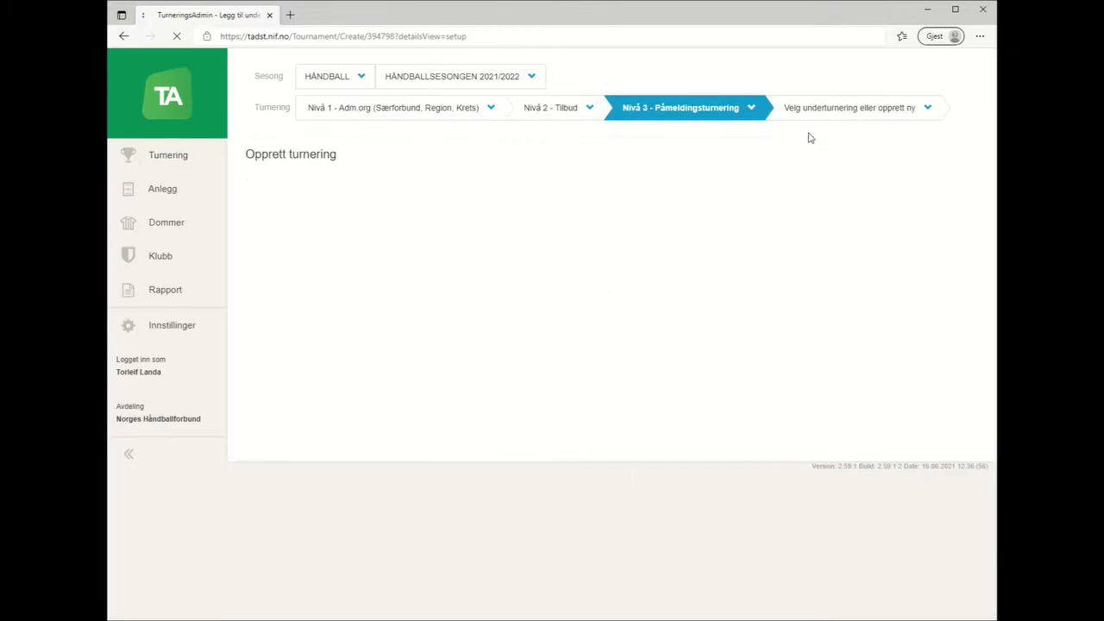
{"action": "left_click", "coordinate": [318, 175]}
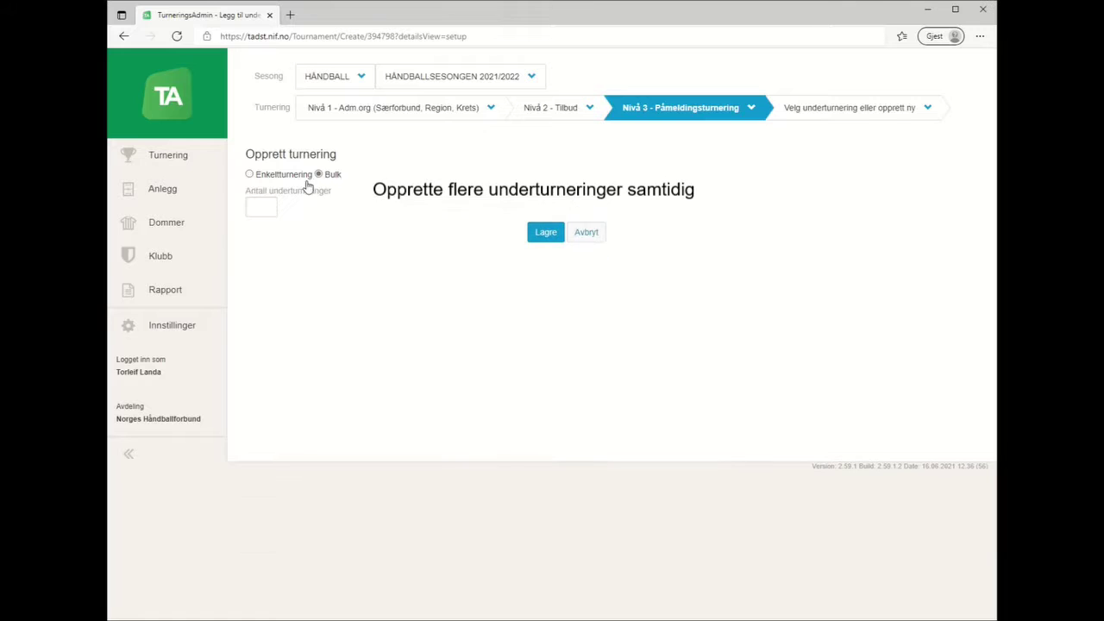
{"action": "left_click", "coordinate": [258, 206]}
{"action": "type", "text": "4"}
{"action": "left_click", "coordinate": [546, 232]}
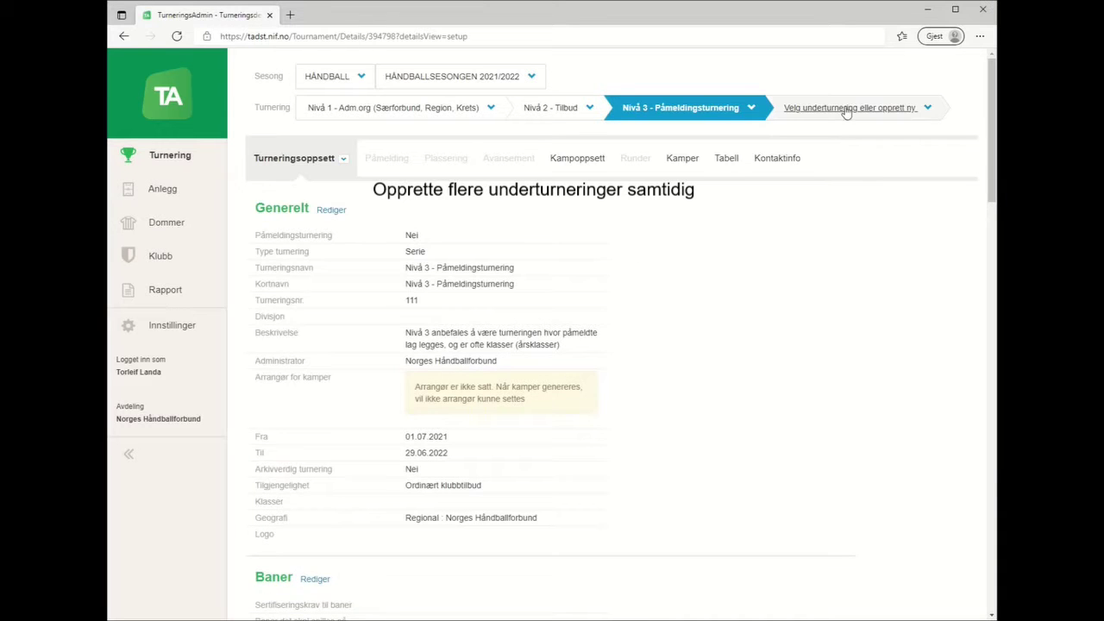
{"action": "left_click", "coordinate": [847, 110]}
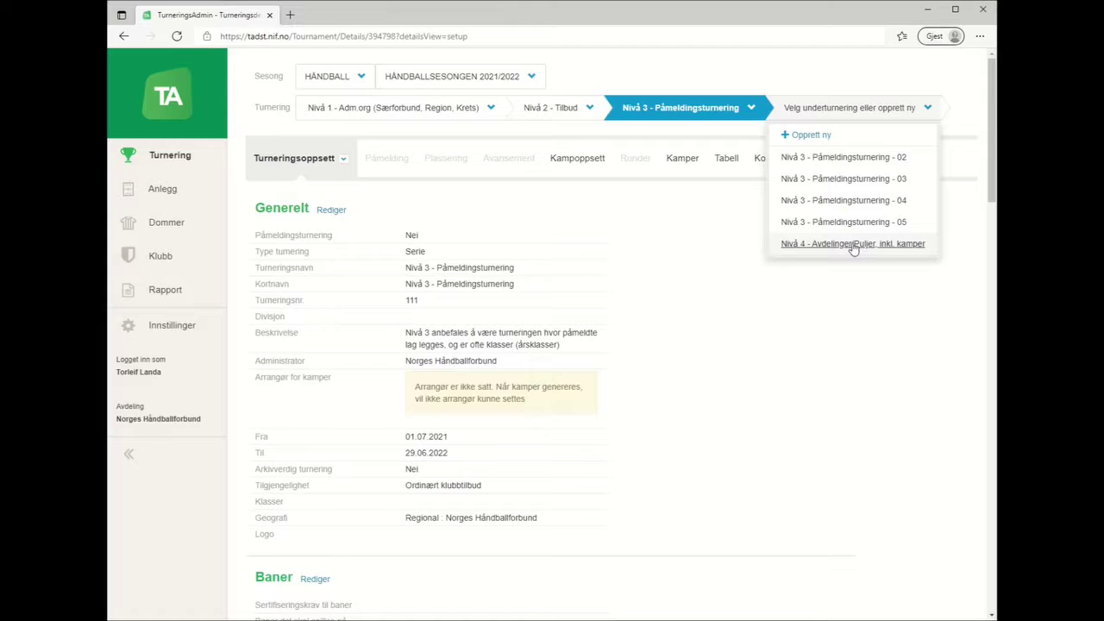
{"action": "left_click", "coordinate": [604, 220]}
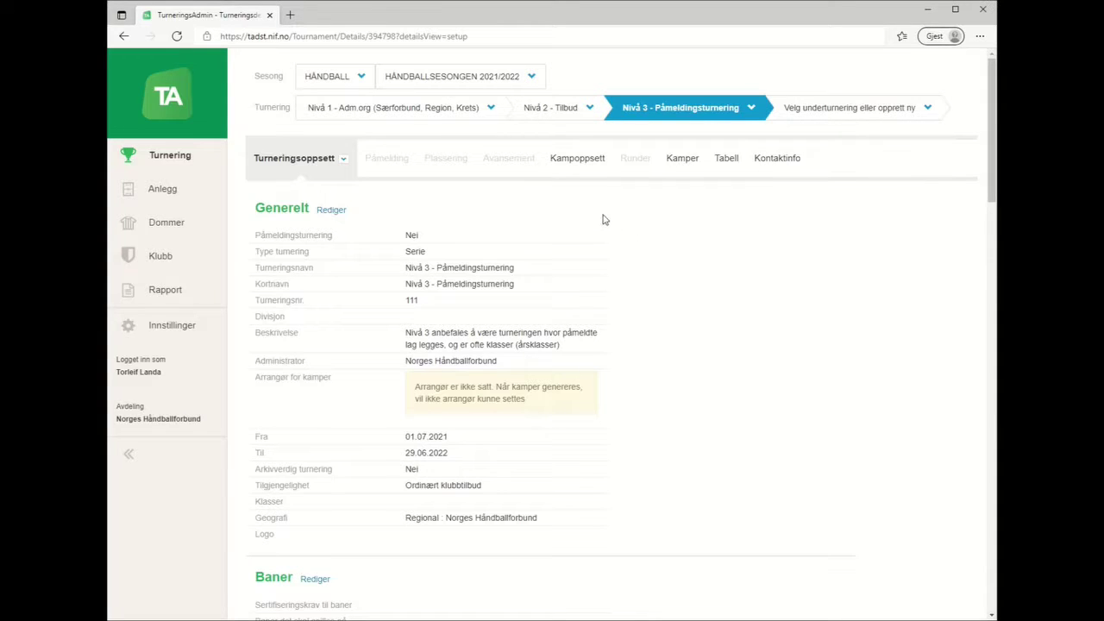
Mark Nivå 3 - Påmeldingsturnering as a registration tournament (Påmeldingsturnering) in its general settings and save.
{"action": "left_click", "coordinate": [665, 115]}
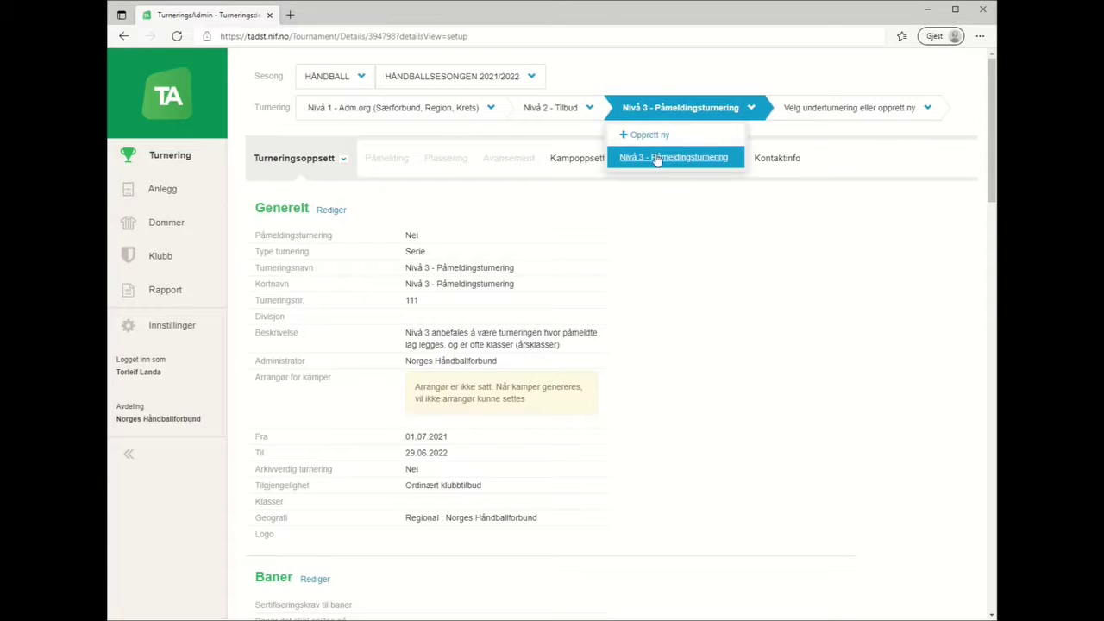
{"action": "left_click", "coordinate": [659, 157]}
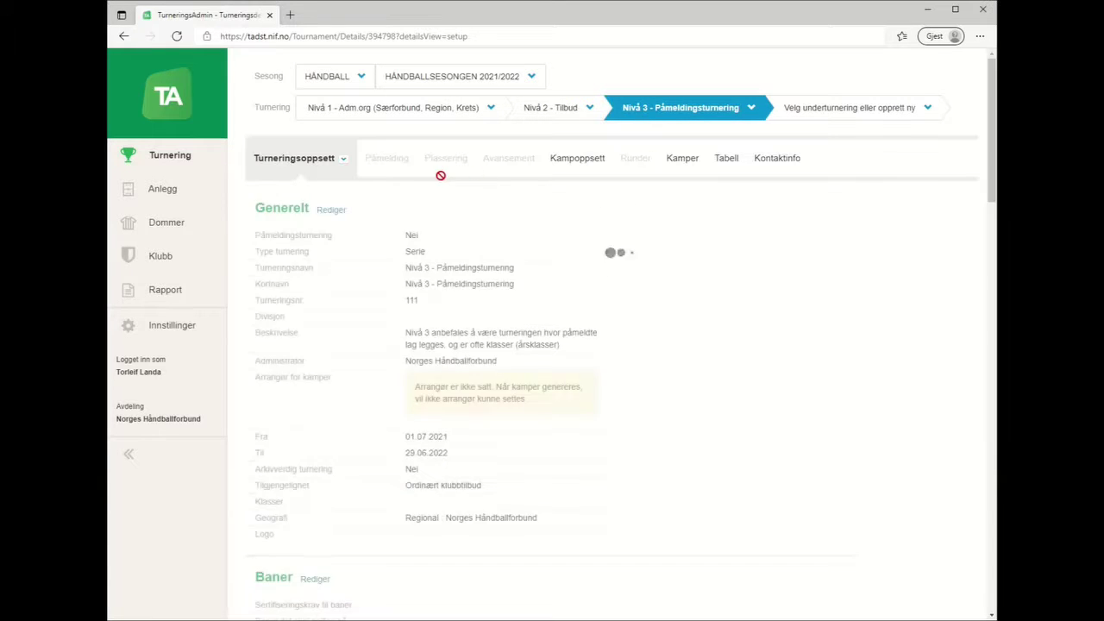
{"action": "left_click", "coordinate": [338, 214]}
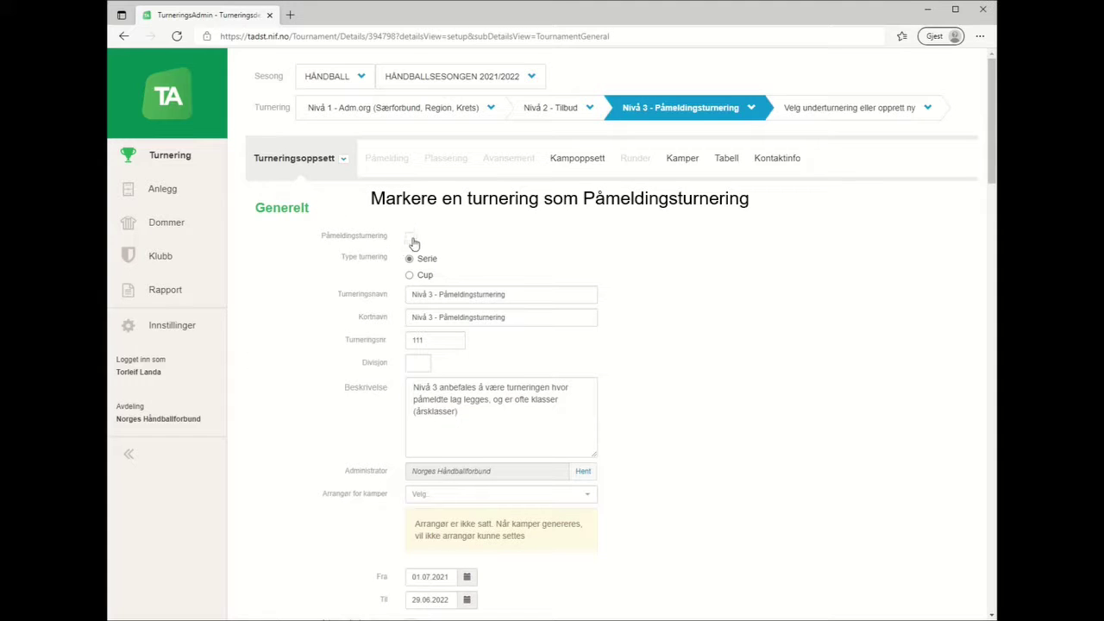
{"action": "left_click", "coordinate": [410, 238]}
{"action": "scroll", "coordinate": [656, 388], "scroll_direction": "down", "scroll_amount": 4}
{"action": "left_click", "coordinate": [764, 499]}
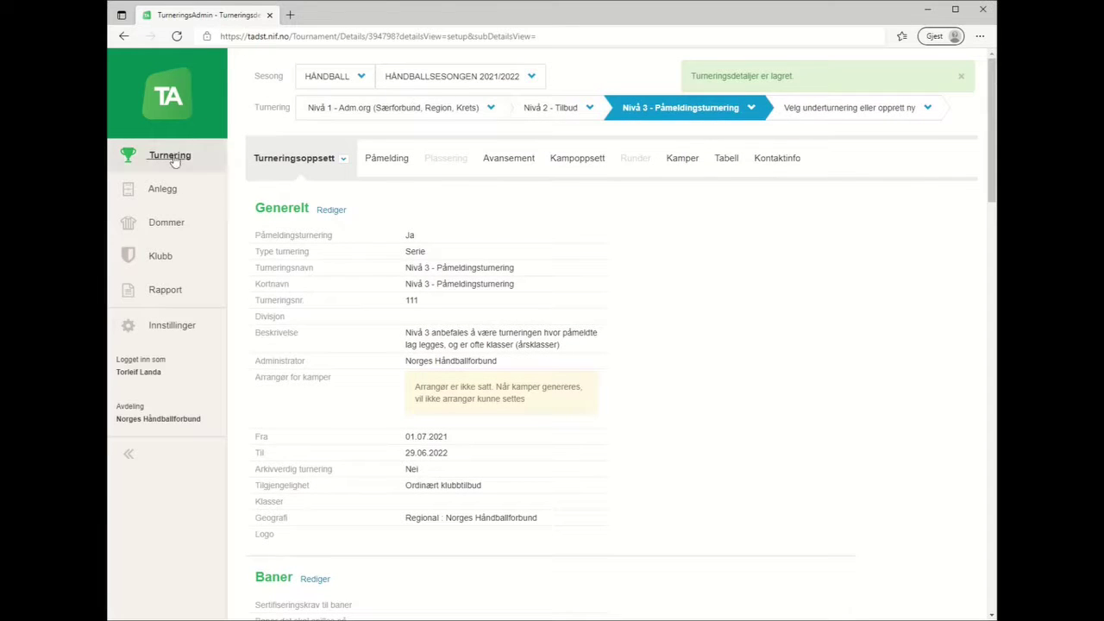
Open the tournament overview and expand Nivå 1, Nivå 2 and Nivå 3 to examine the hierarchy and registration status.
{"action": "mouse_move", "coordinate": [204, 154]}
{"action": "left_click", "coordinate": [290, 159]}
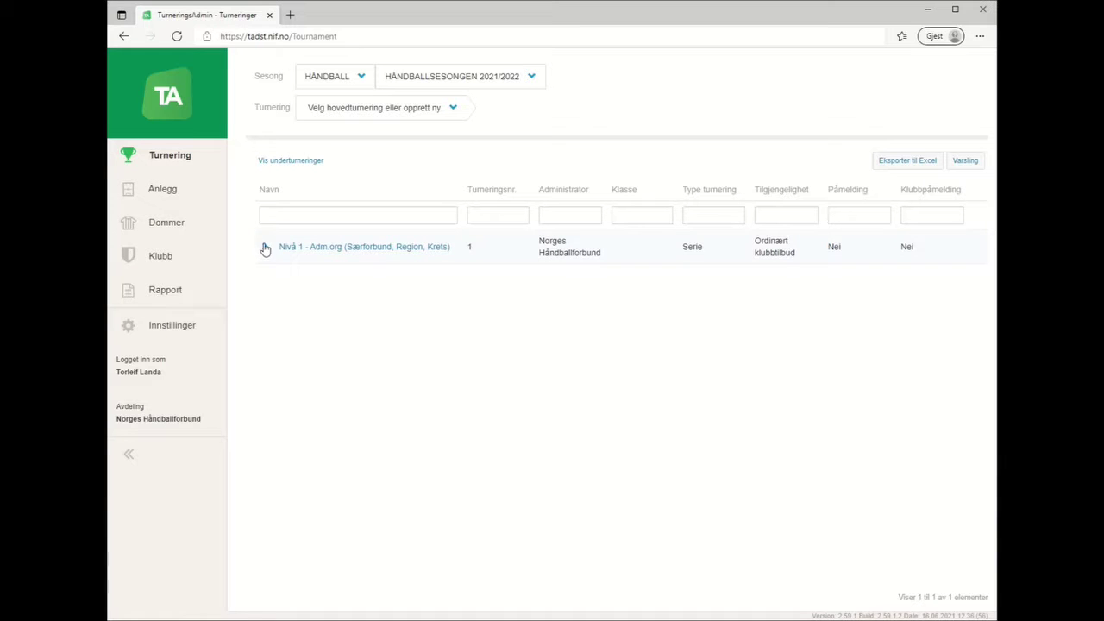
{"action": "left_click", "coordinate": [264, 247]}
{"action": "left_click", "coordinate": [276, 283]}
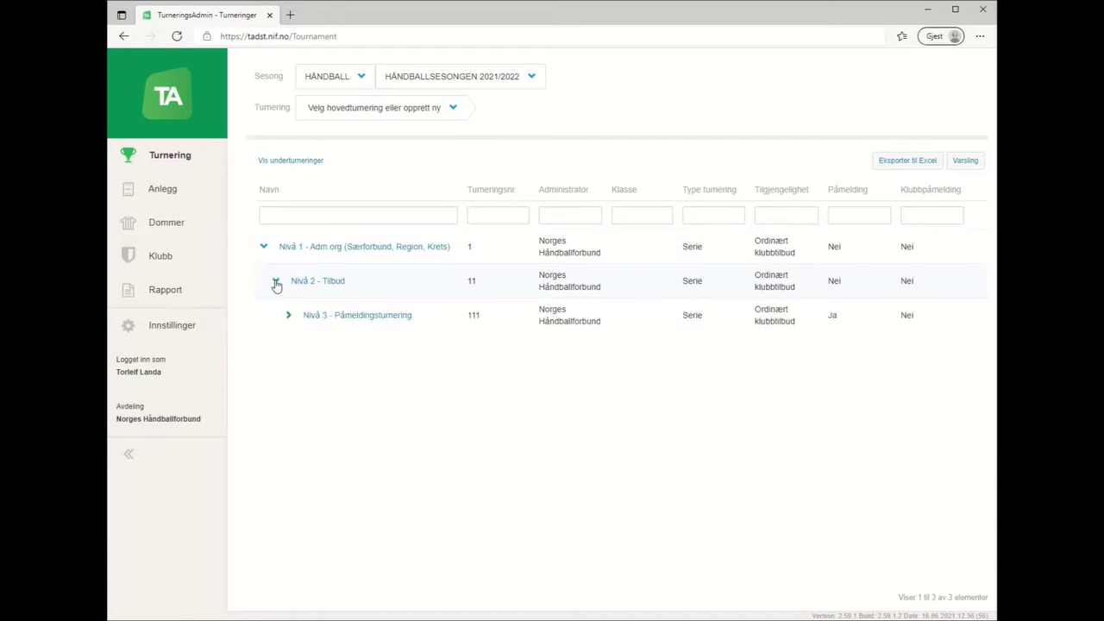
{"action": "left_click", "coordinate": [832, 316]}
{"action": "left_click", "coordinate": [290, 317]}
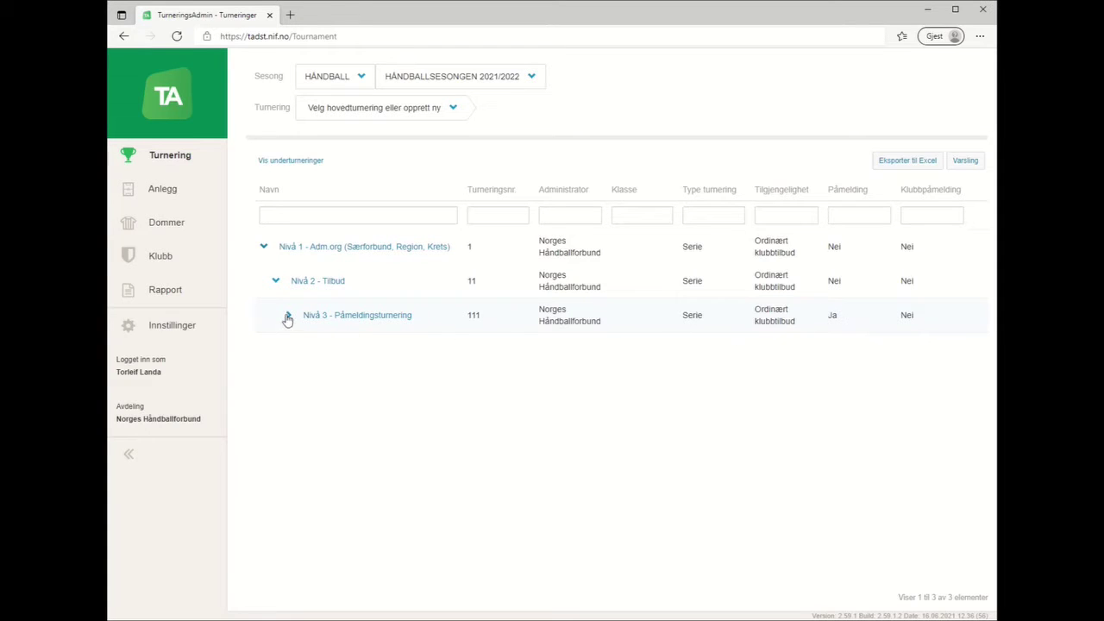